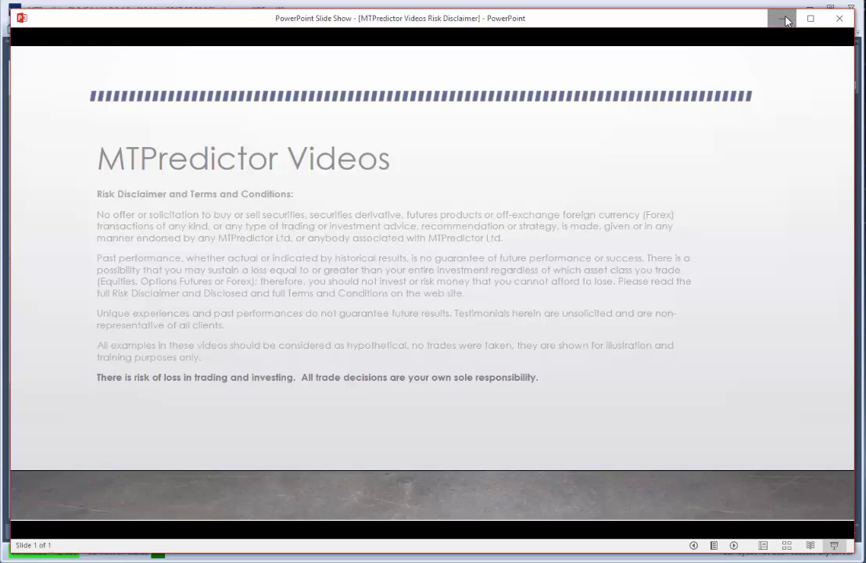
- Close the disclaimer slide show window
left_click(838, 18)
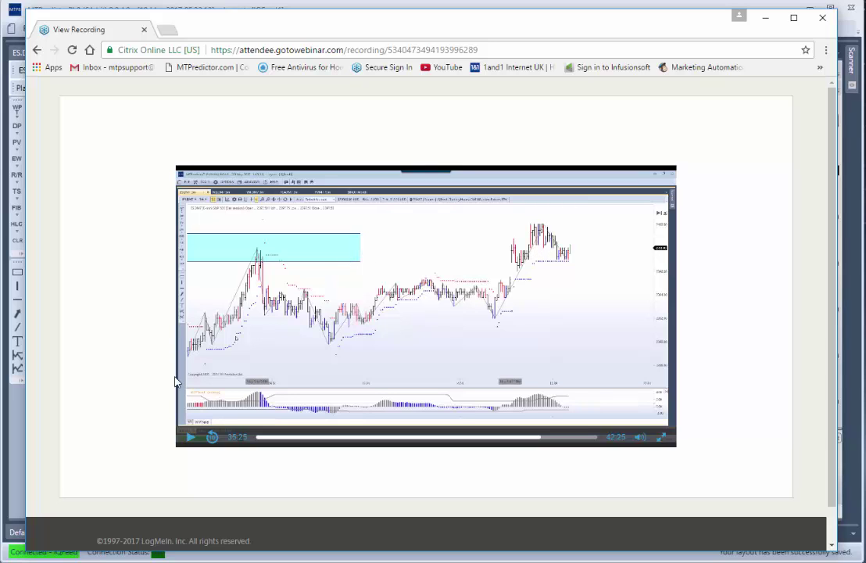
- Play the webinar recording on to 37:12 and scroll the page down
left_click(190, 439)
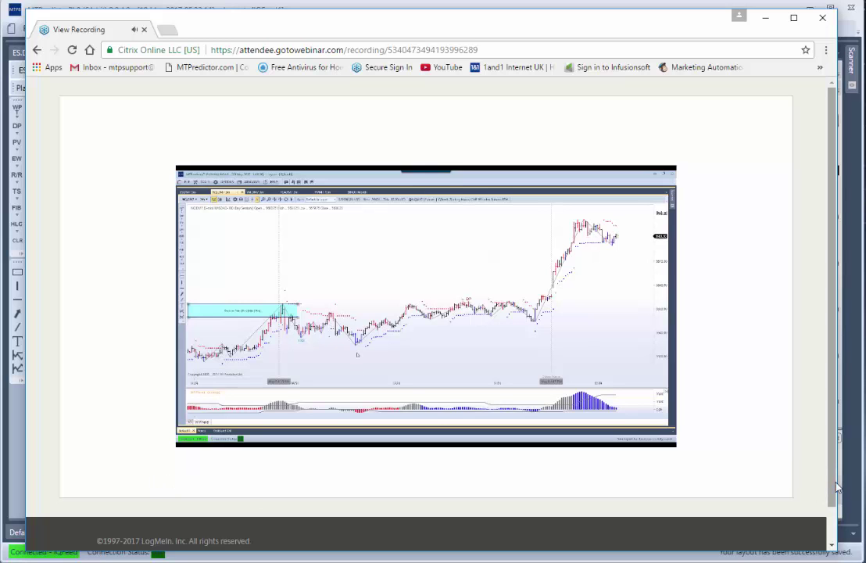
left_click_drag(835, 487, 826, 504)
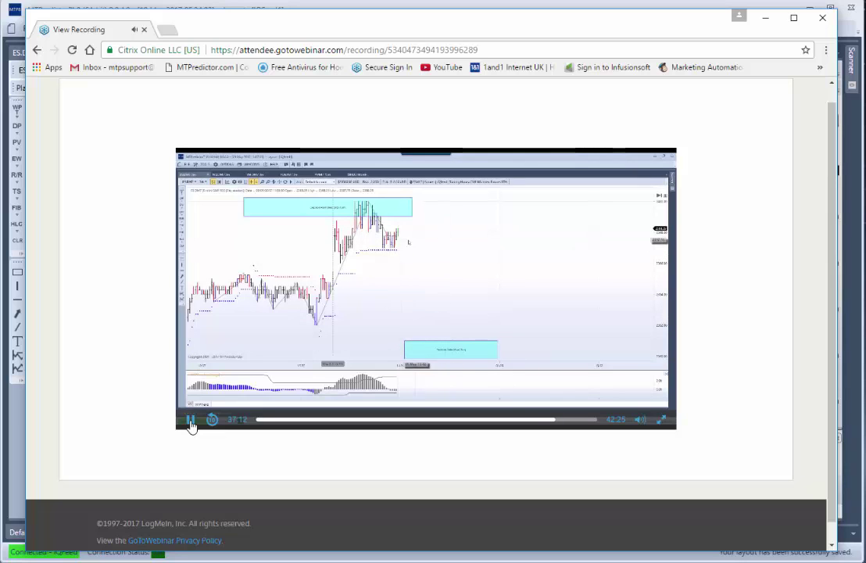
- Pause the webinar recording at 37:13
left_click(189, 420)
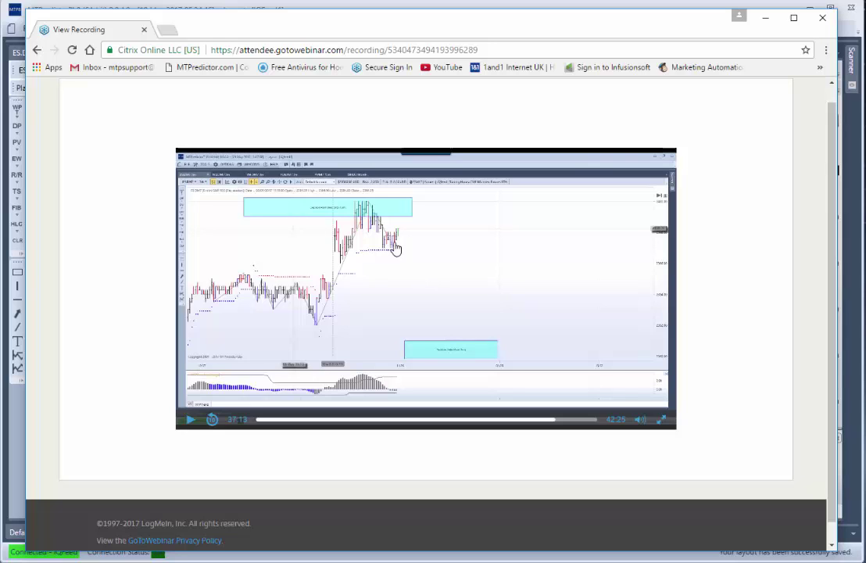
- Bring the ES 3-minute chart to the front, minimise the webinar window, and reposition the bars
left_click(772, 21)
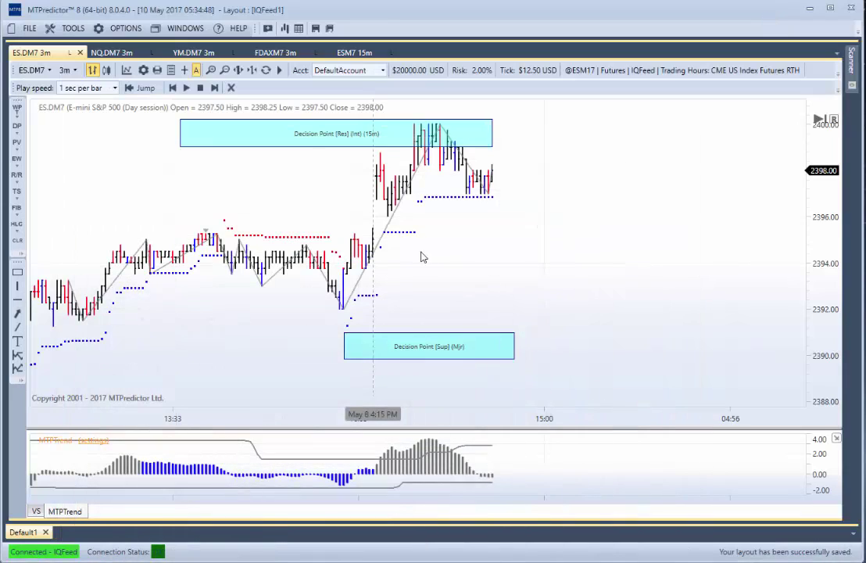
left_click_drag(467, 231, 441, 240)
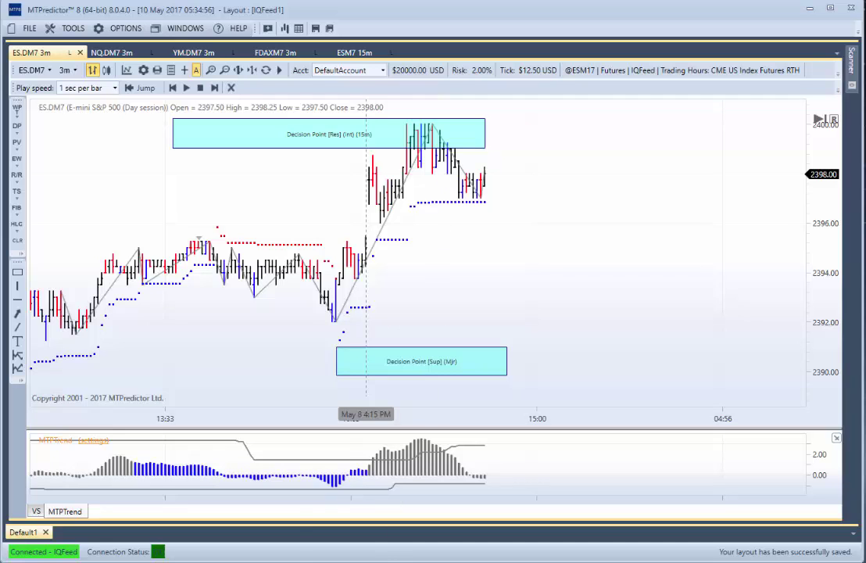
mouse_move(175, 556)
left_click(236, 541)
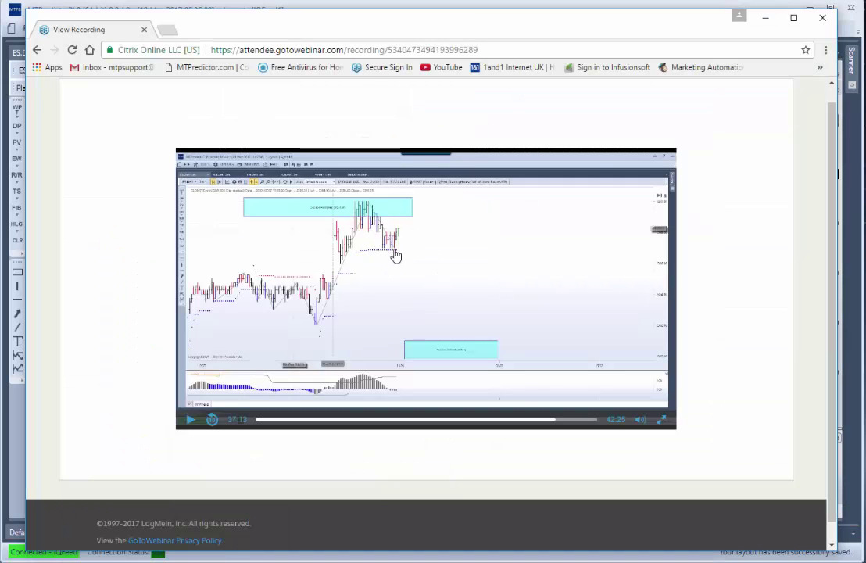
left_click(765, 17)
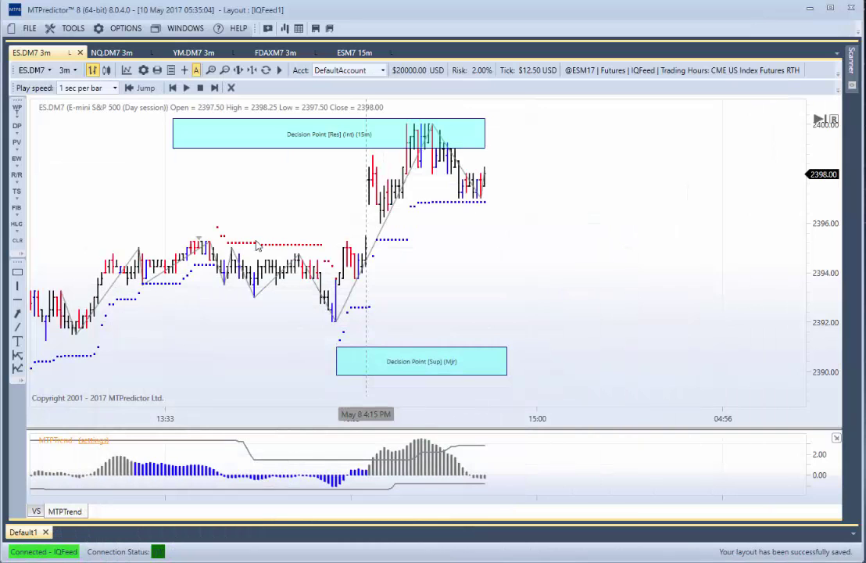
left_click_drag(258, 245, 268, 220)
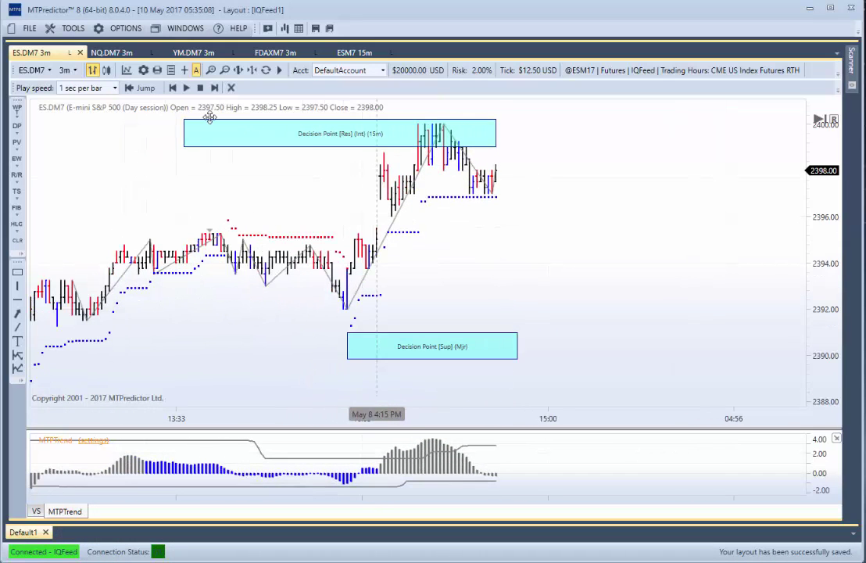
- Advance the replay four bars and select, then deselect, the upper Decision Point zone
left_click(213, 88)
left_click(213, 89)
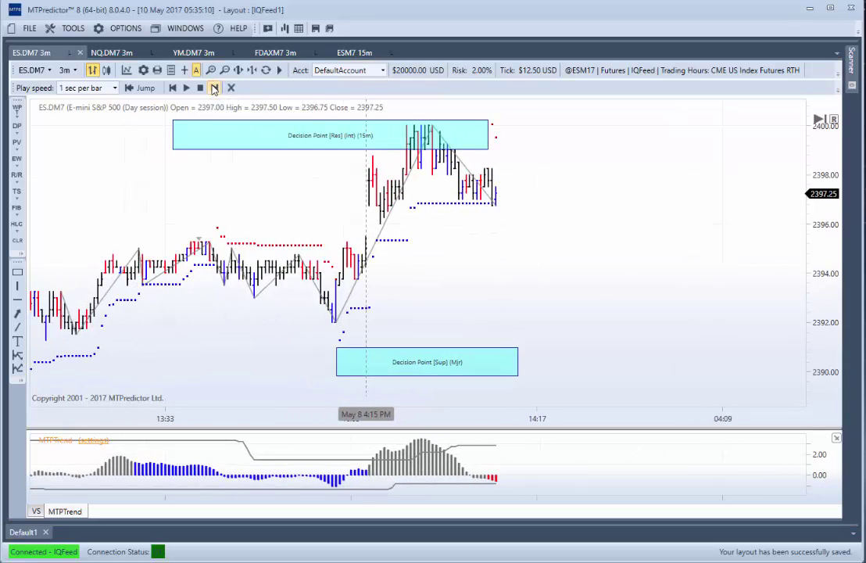
left_click(213, 88)
left_click(213, 88)
left_click(213, 88)
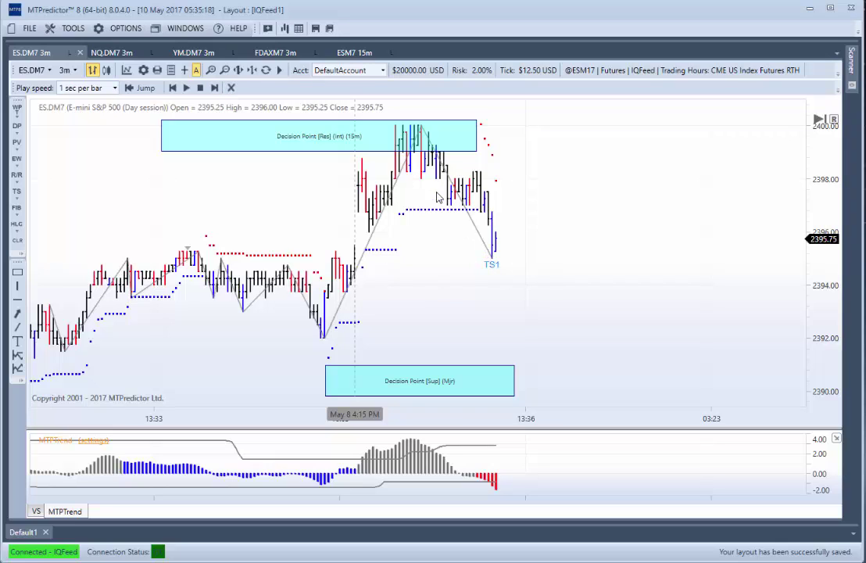
left_click(434, 143)
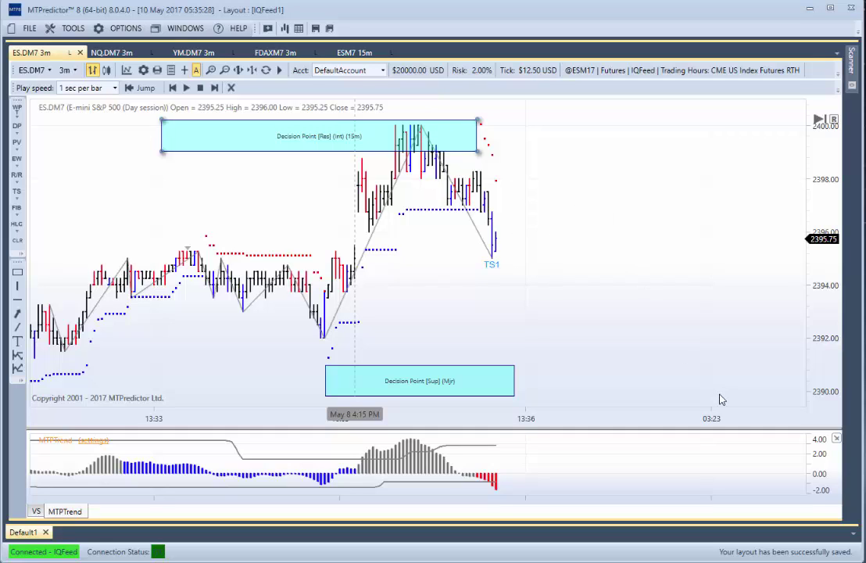
left_click(395, 301)
- Replay ten more bars up to the TS1 [HG] level at 2397.75, rescaling to fit both zones
left_click_drag(492, 267, 350, 248)
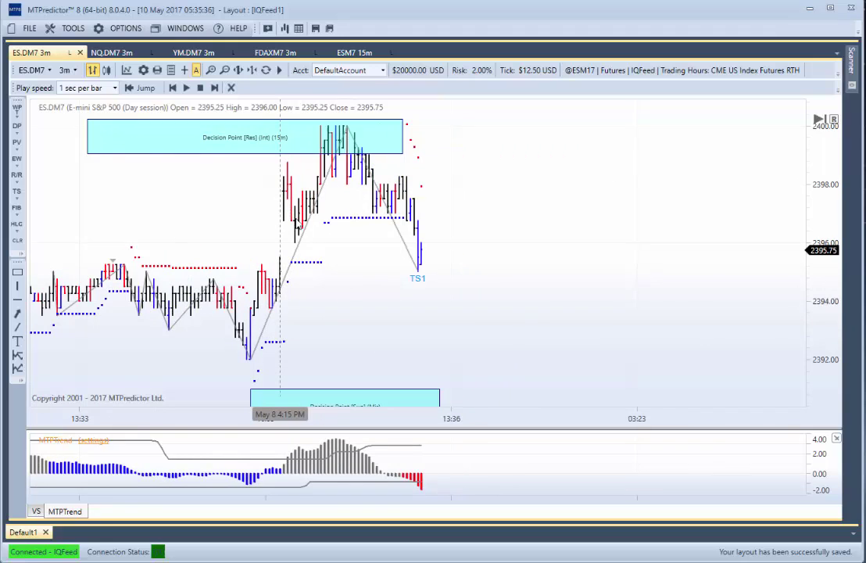
left_click(214, 87)
left_click(214, 87)
left_click(214, 87)
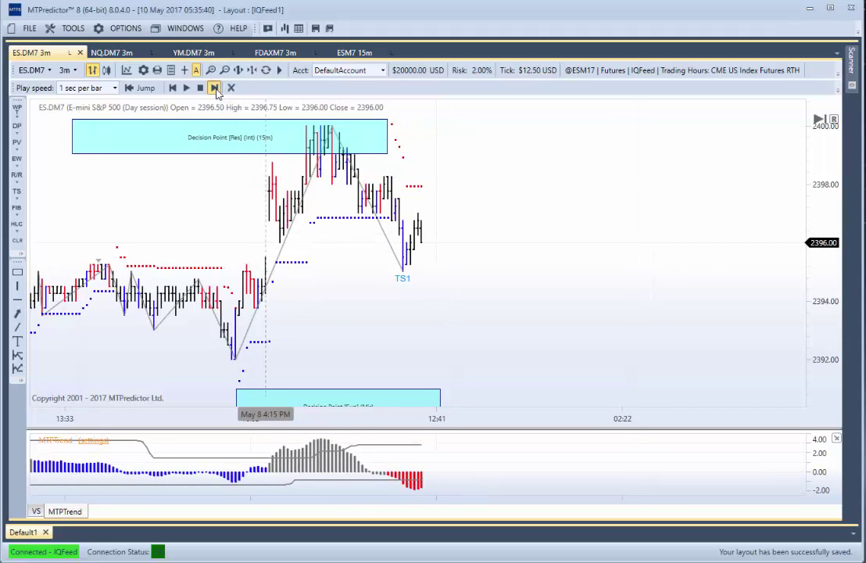
left_click(214, 88)
left_click(214, 87)
left_click(214, 88)
left_click(214, 87)
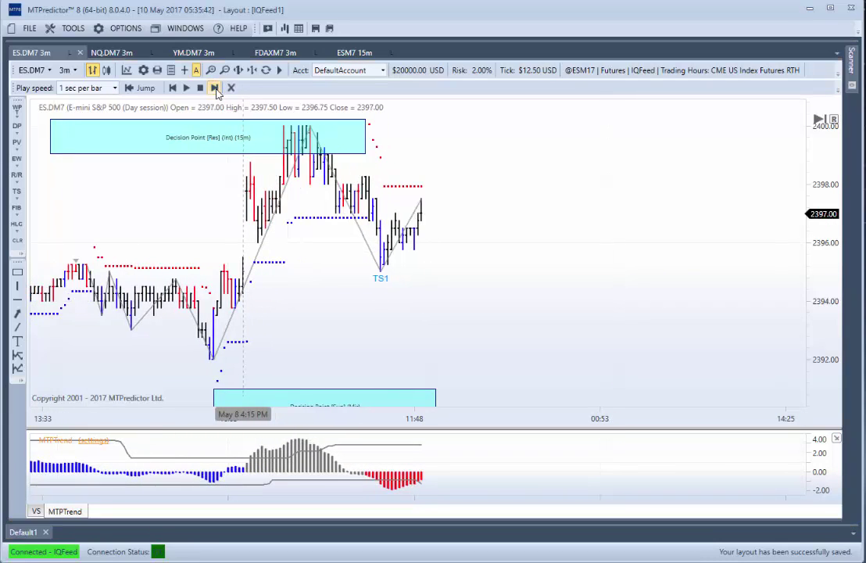
left_click(214, 88)
left_click(214, 87)
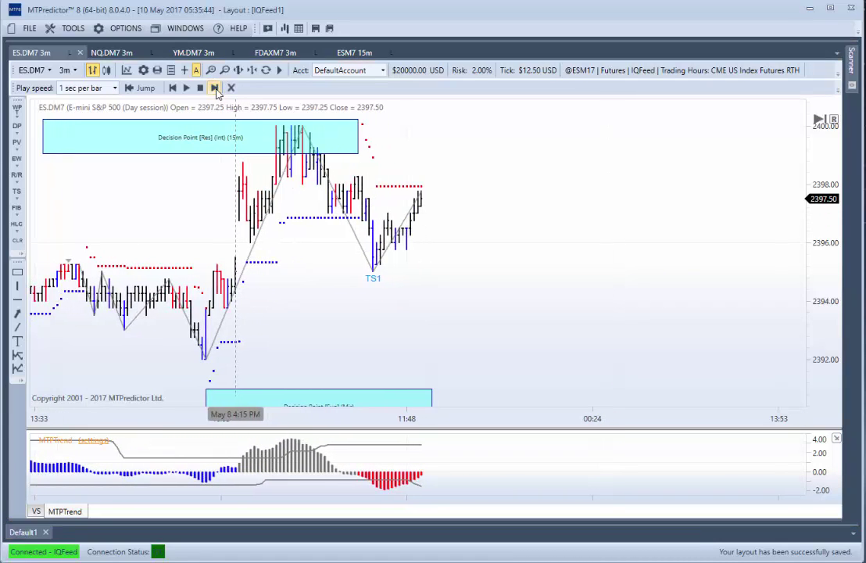
left_click(214, 87)
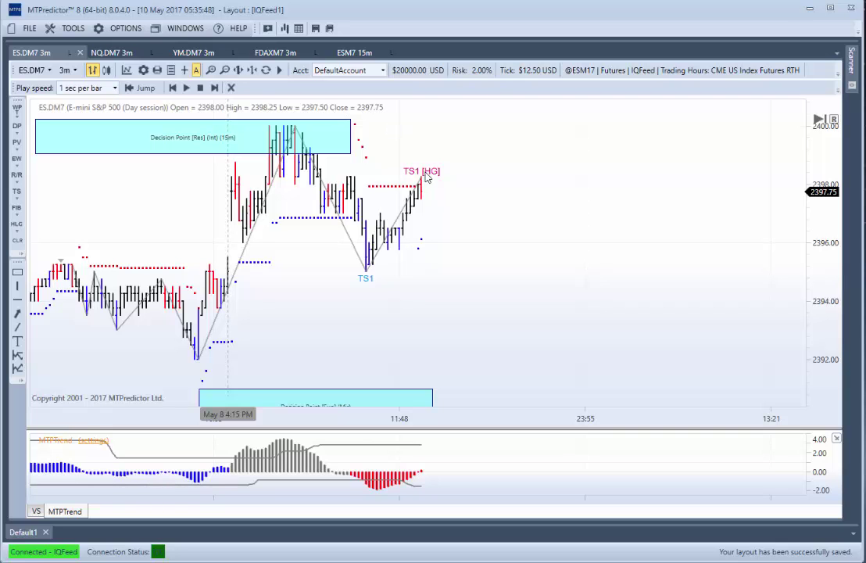
scroll(323, 298, "up", 3)
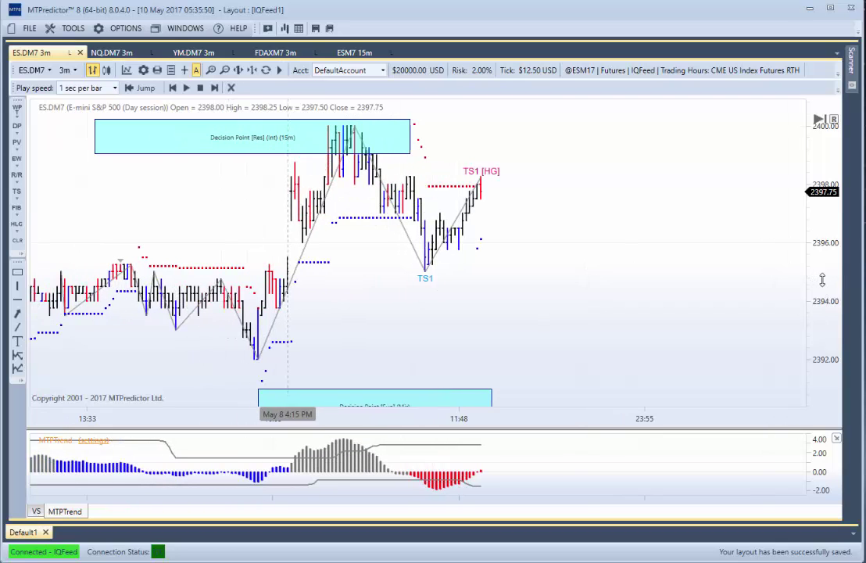
left_click_drag(822, 283, 822, 307)
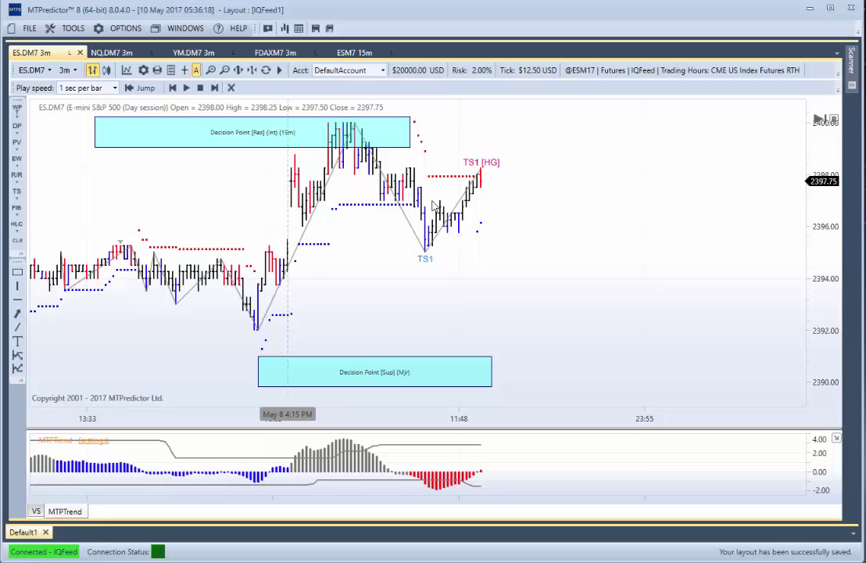
- Run the TS1 short analysis (entry 2397.25, stop 2398.50, target 2390.25), expand Typw3, and bring up the webinar
right_click(482, 177)
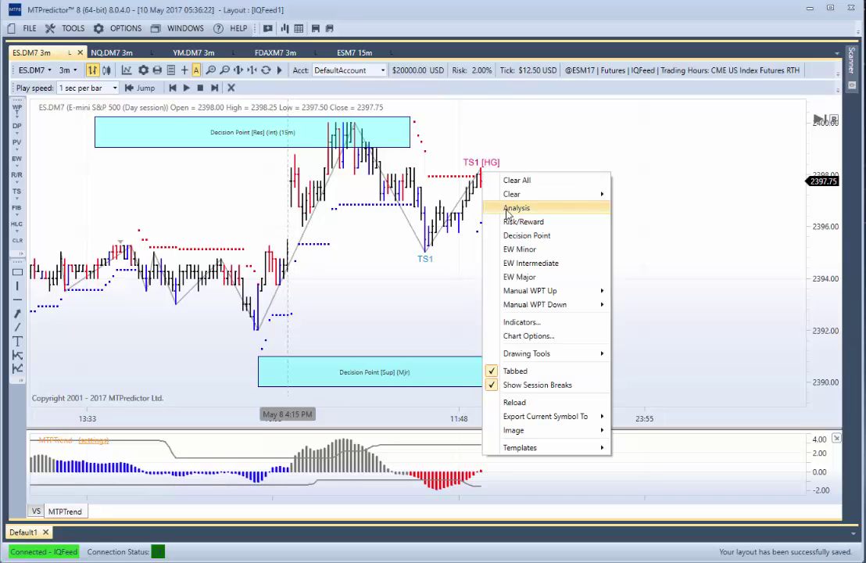
left_click(506, 209)
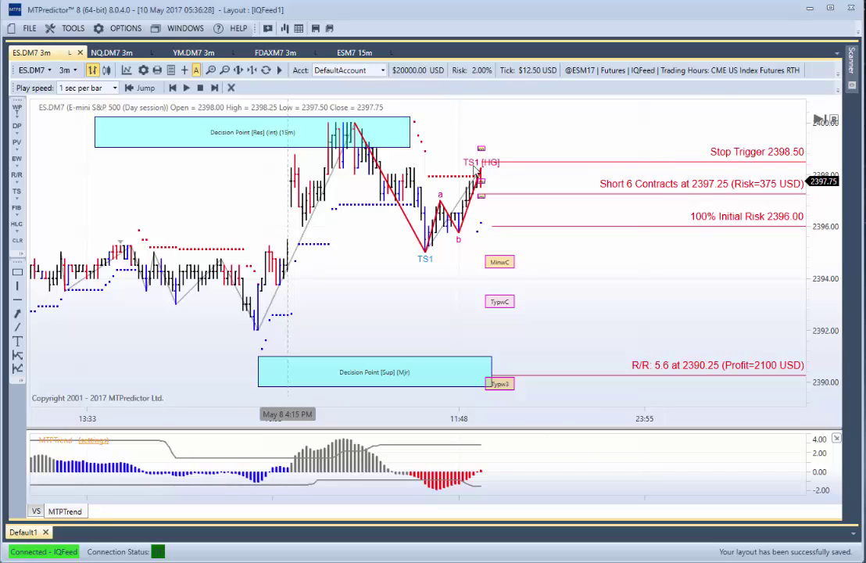
left_click(514, 391)
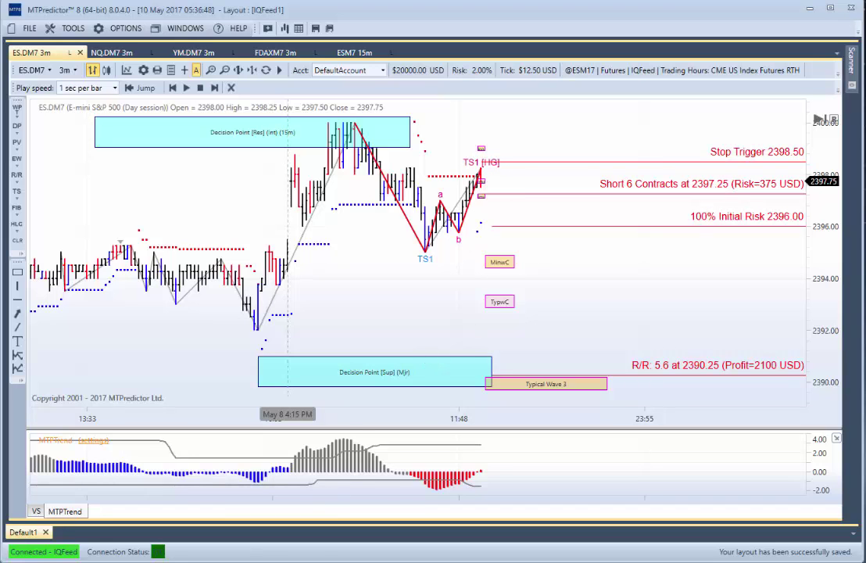
left_click(235, 532)
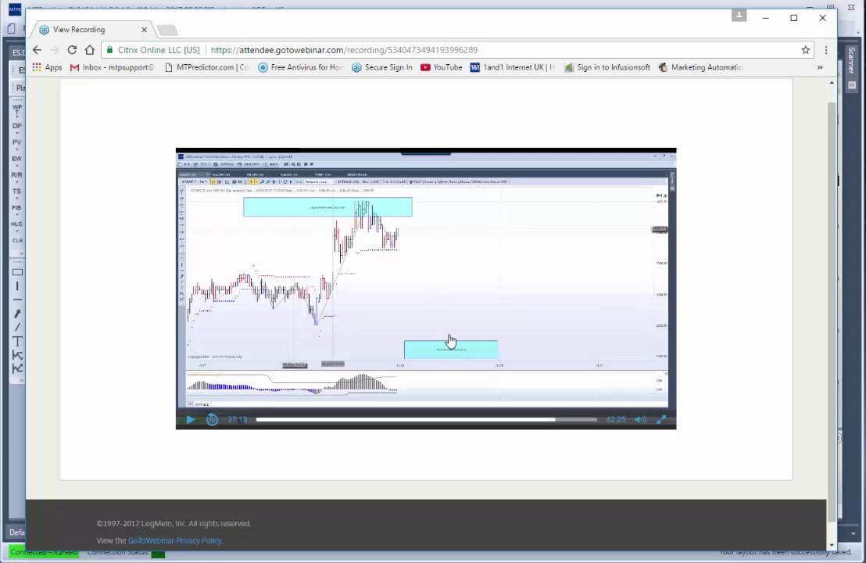
- Minimise the View Recording window to return to the ES chart
left_click(765, 18)
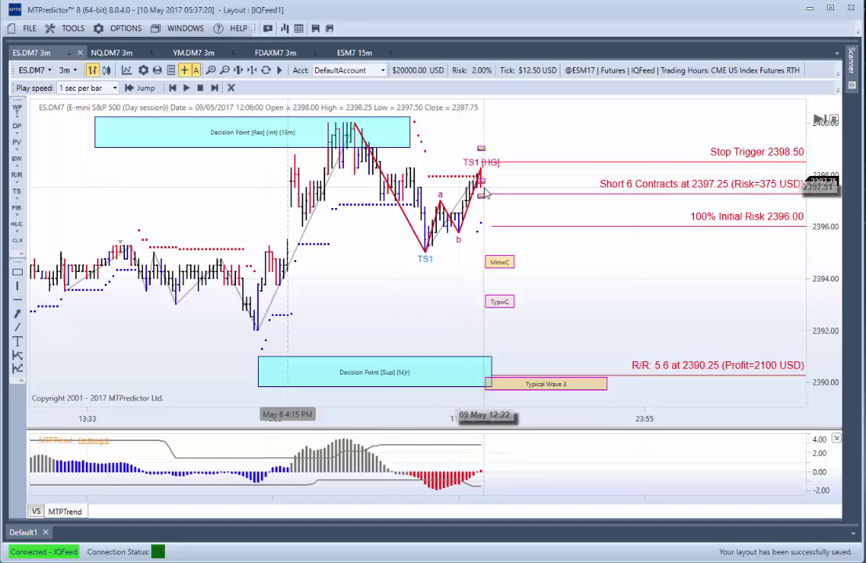
- Step the replay six bars until ES falls to the 2396.00 initial-risk level
left_click(214, 88)
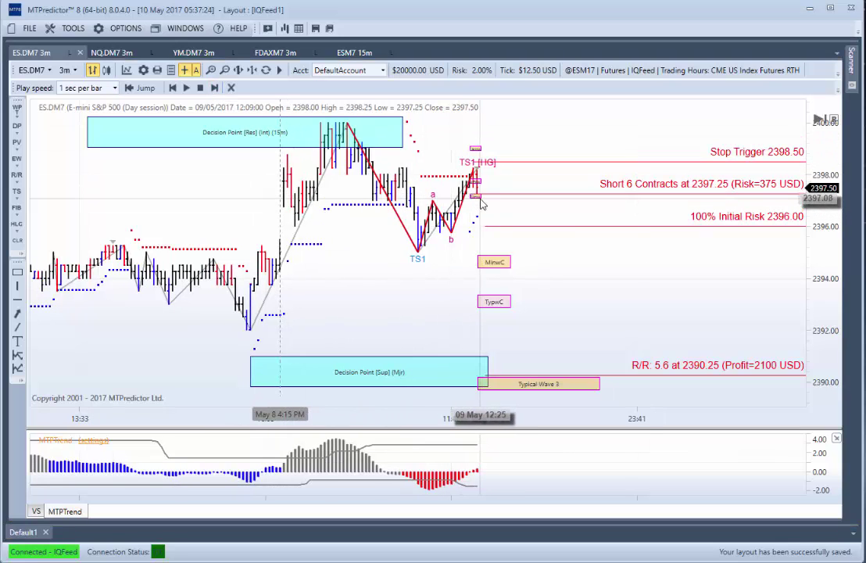
left_click(214, 88)
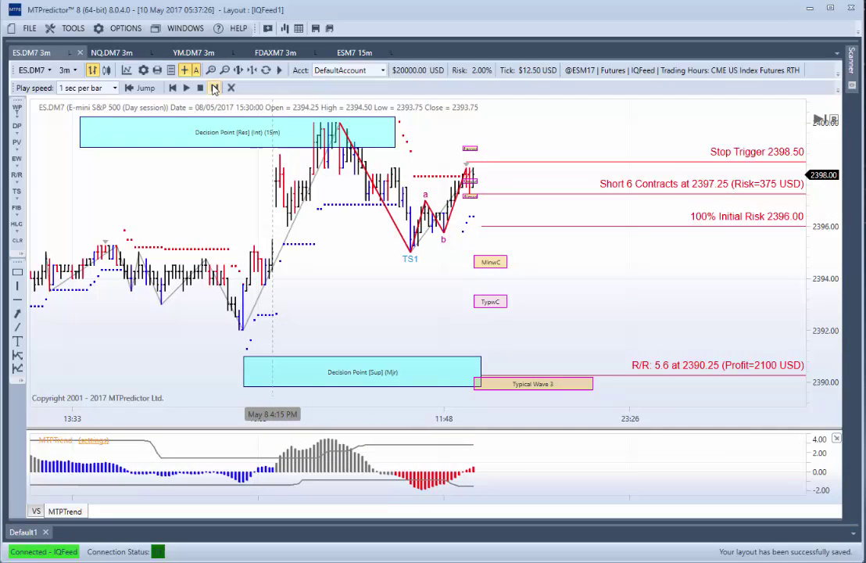
left_click(214, 89)
left_click(214, 88)
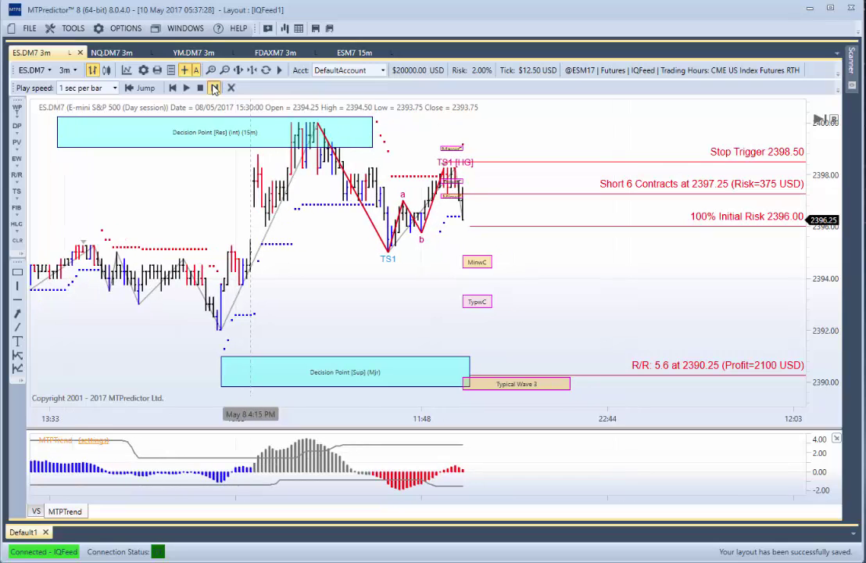
left_click(214, 88)
left_click(214, 88)
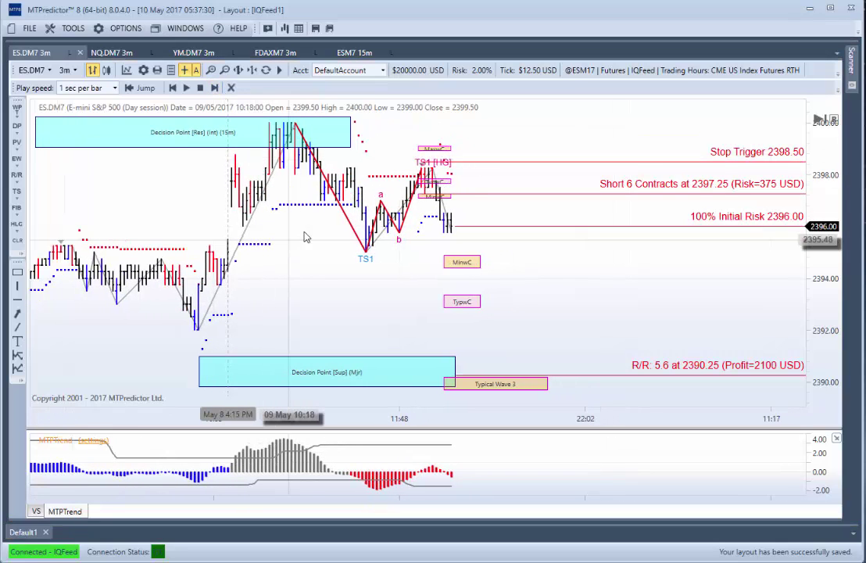
- End the replay to show the full drop through the 2390.25 target
left_click(231, 88)
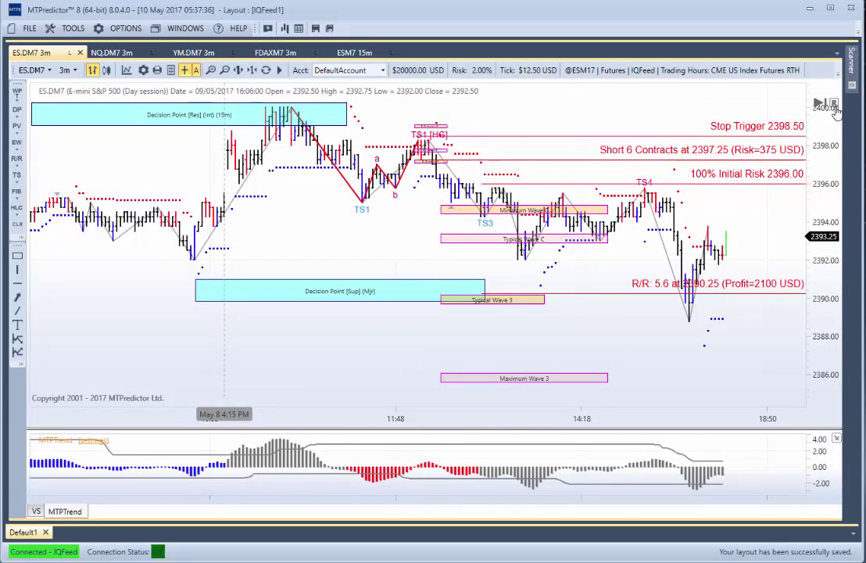
scroll(377, 289, "down", 3)
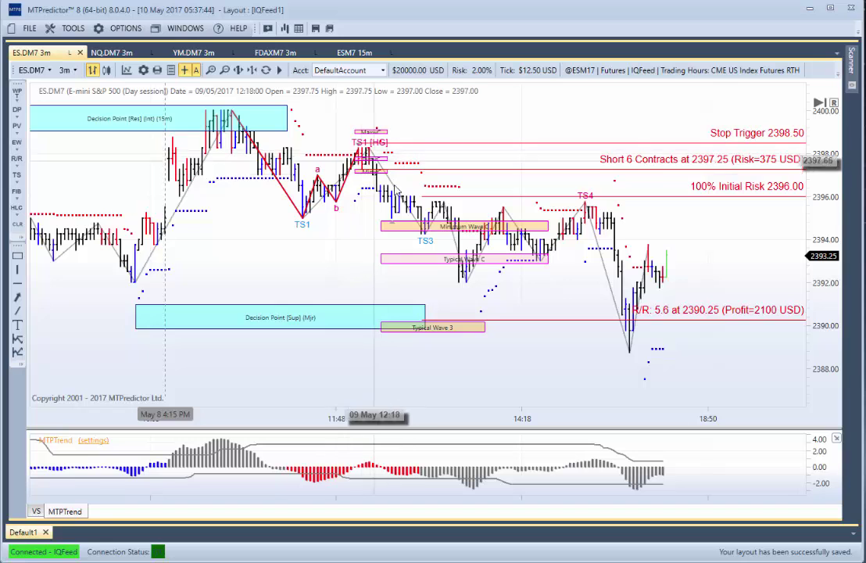
left_click_drag(590, 333, 561, 332)
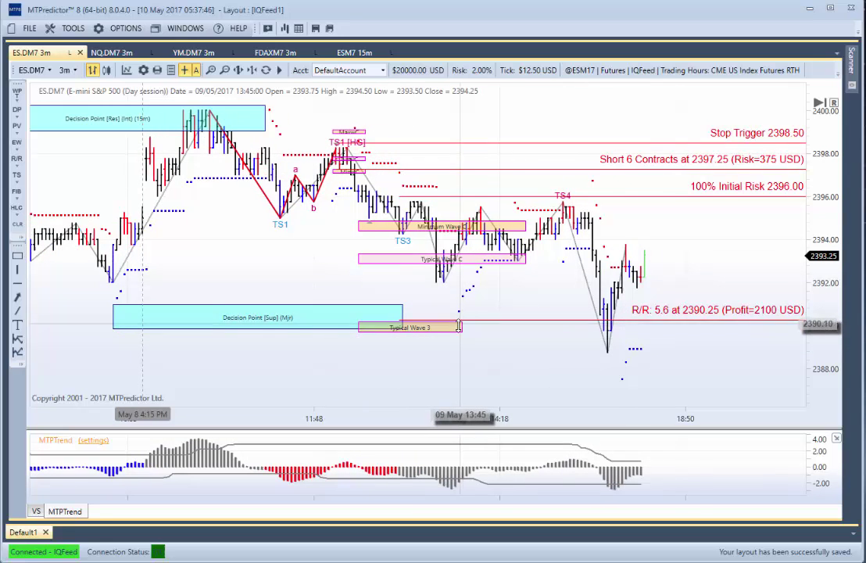
- Extend the Typical Wave 3 box further right and nudge the support Decision Point box
left_click(460, 329)
left_click_drag(461, 329, 607, 332)
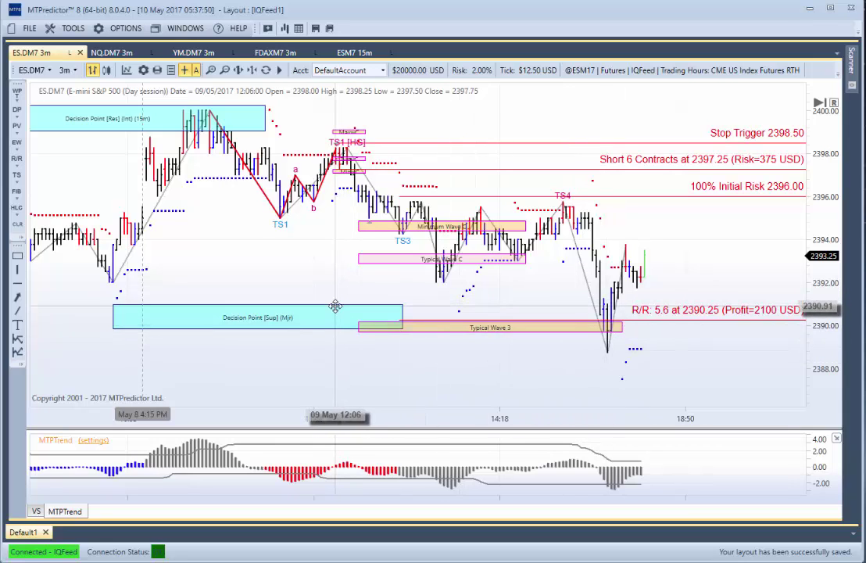
mouse_move(336, 311)
left_mouse_down()
mouse_move(554, 324)
mouse_move(328, 322)
mouse_move(341, 321)
left_mouse_up()
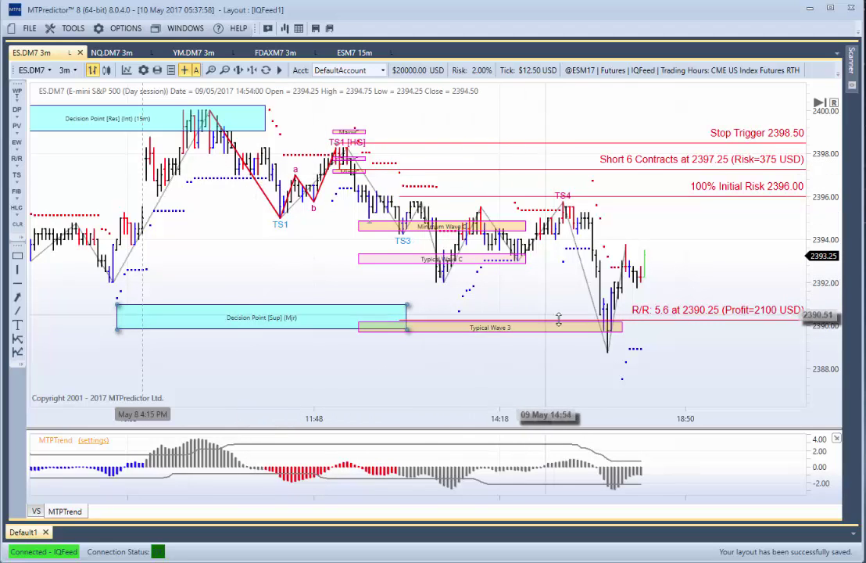
left_click(609, 349)
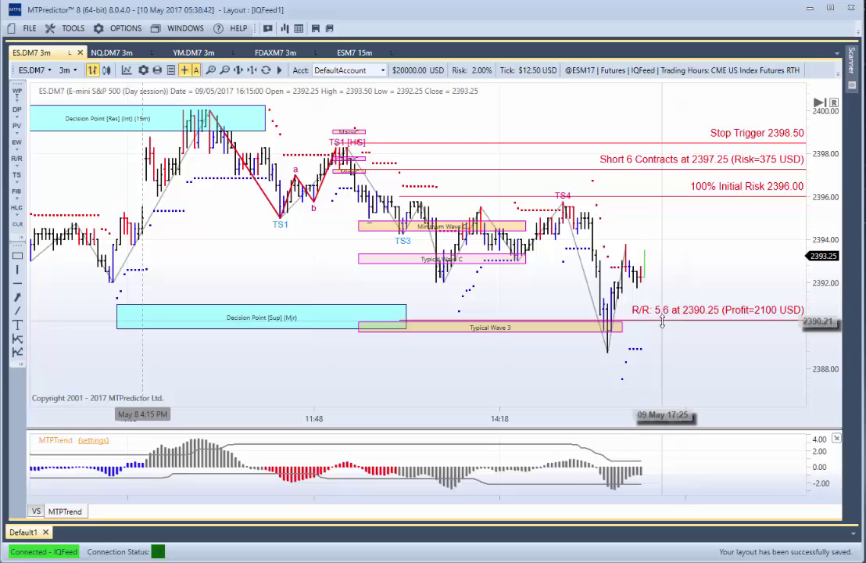
- Clear all drawings, then redraw the support Decision Point box around 2390–2391, shifted right
right_click(624, 226)
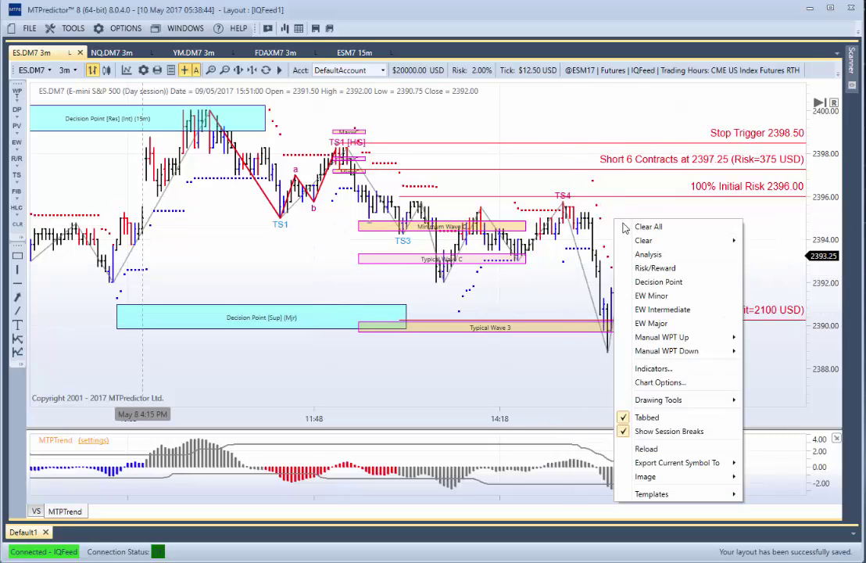
left_click(627, 227)
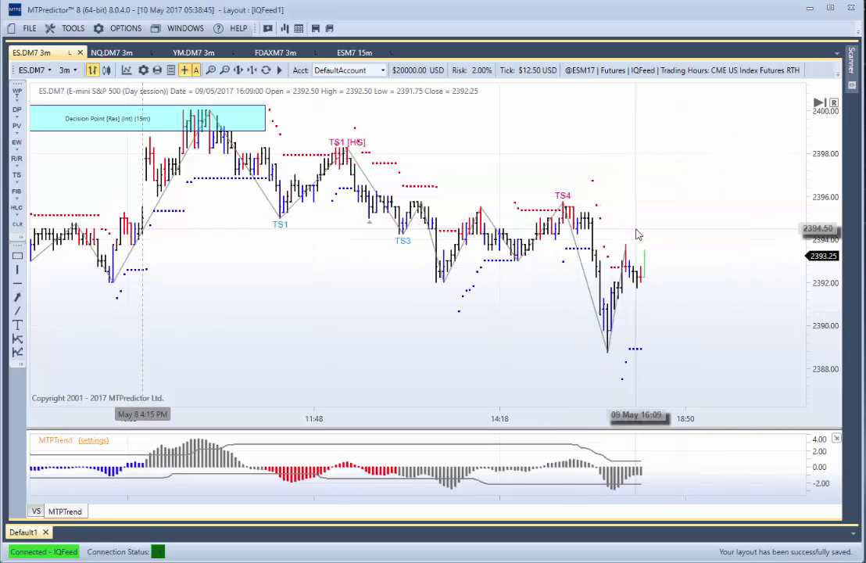
right_click(115, 276)
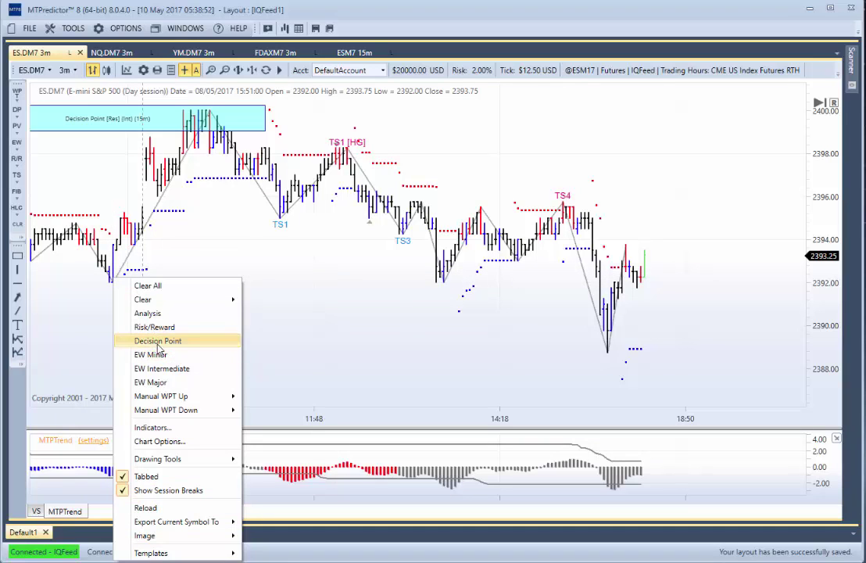
left_click(157, 341)
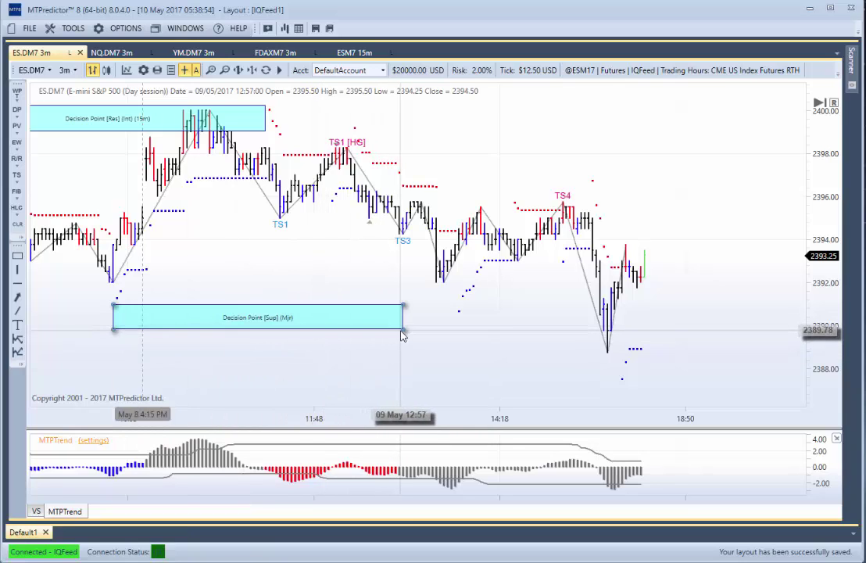
left_click_drag(401, 329, 514, 369)
left_click(515, 368)
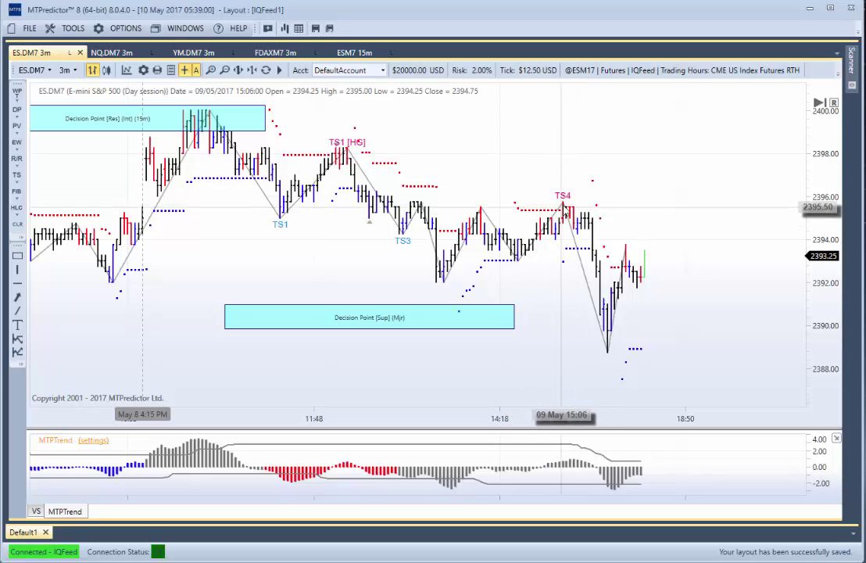
- Run the trade analysis on the TS4 short setup
right_click(565, 207)
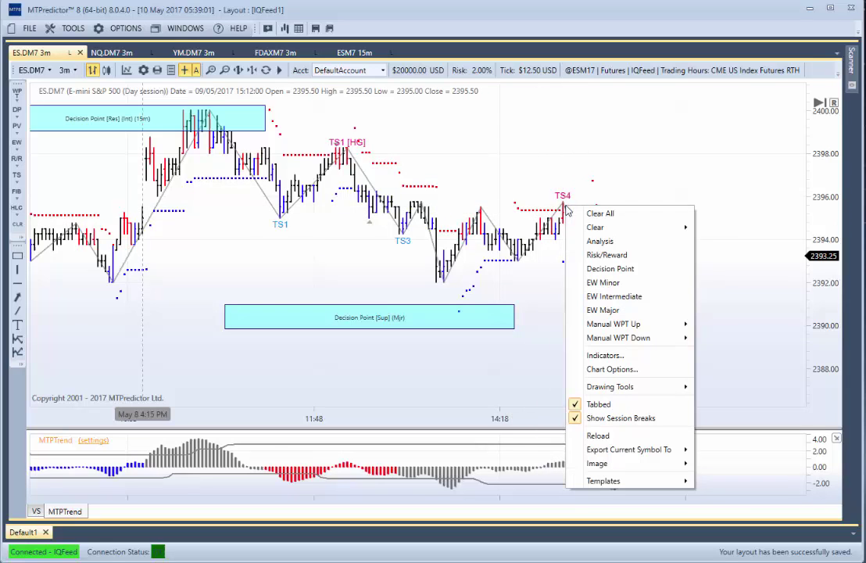
left_click(606, 255)
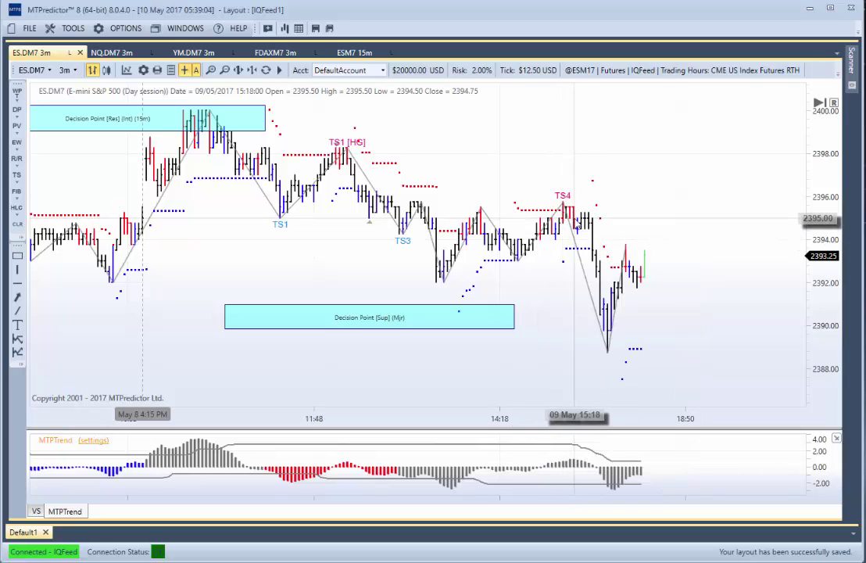
right_click(573, 223)
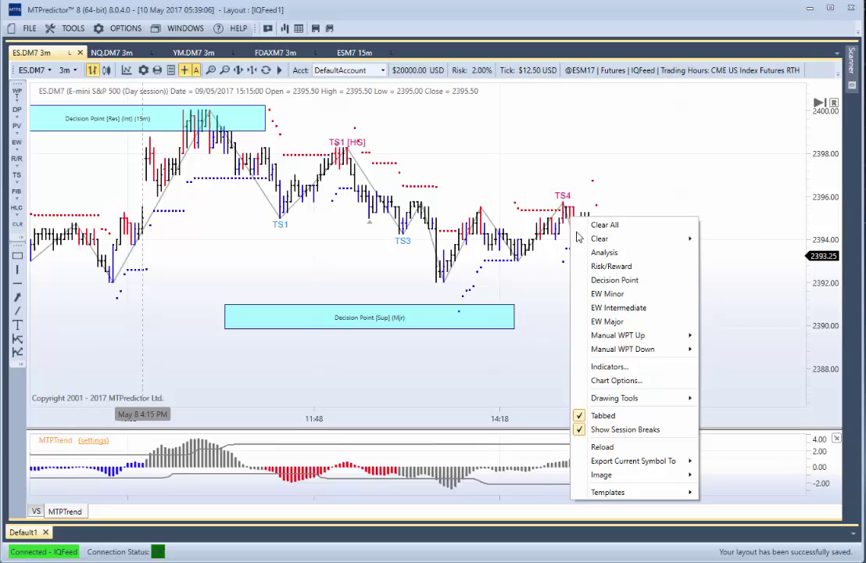
left_click(603, 251)
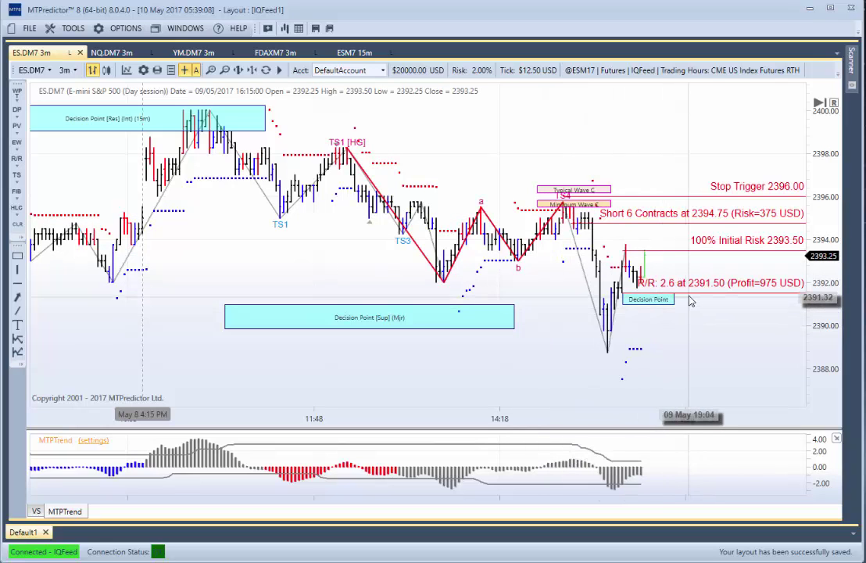
- Set the profit target to 2391.00 (R/R 3.0) and extend the major support zone right under the trade
left_click_drag(676, 292, 684, 310)
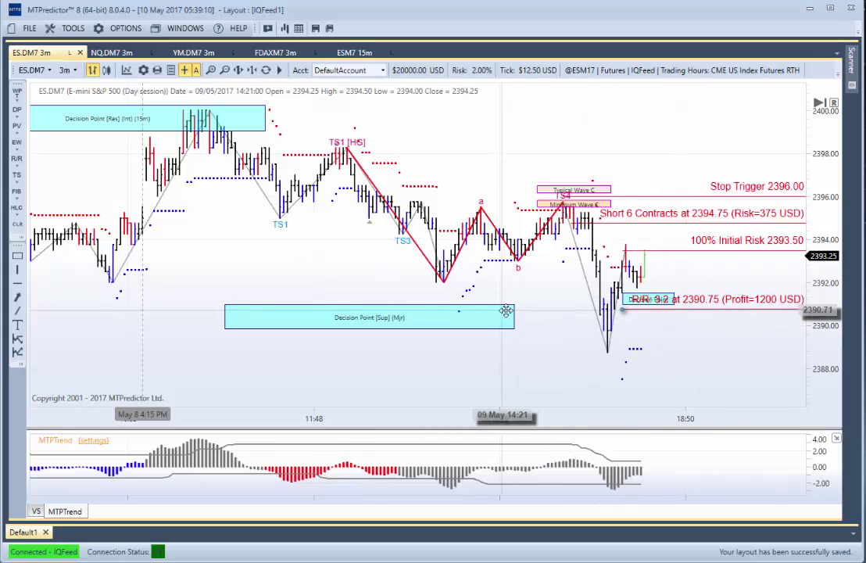
left_click_drag(506, 308, 618, 314)
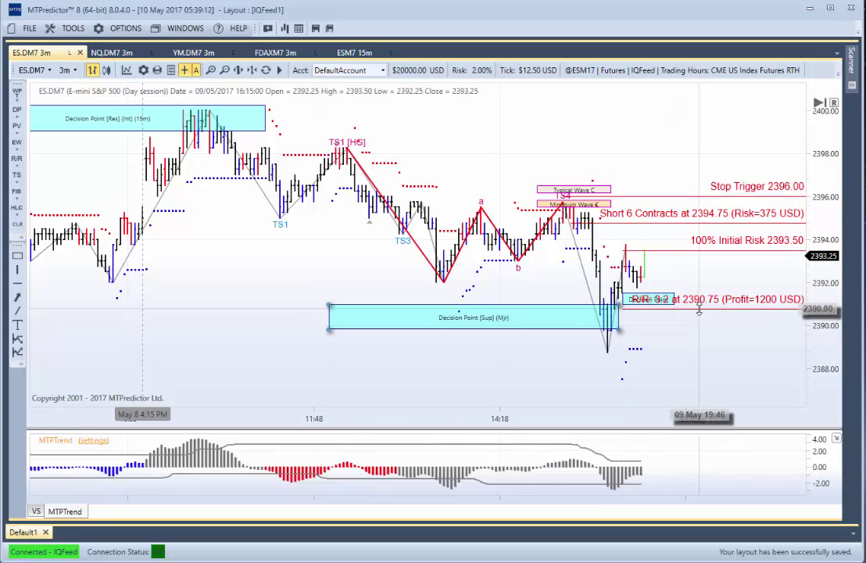
left_click_drag(701, 309, 704, 302)
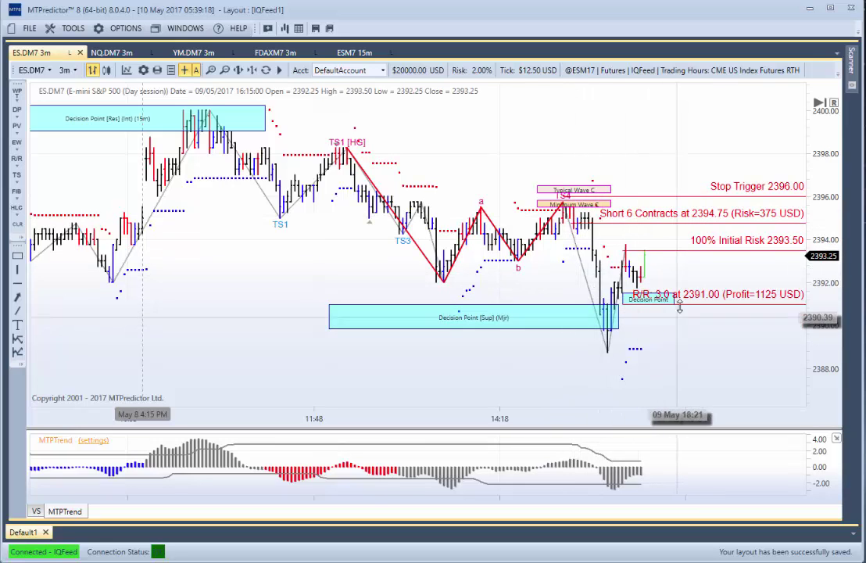
scroll(630, 334, "down", 3)
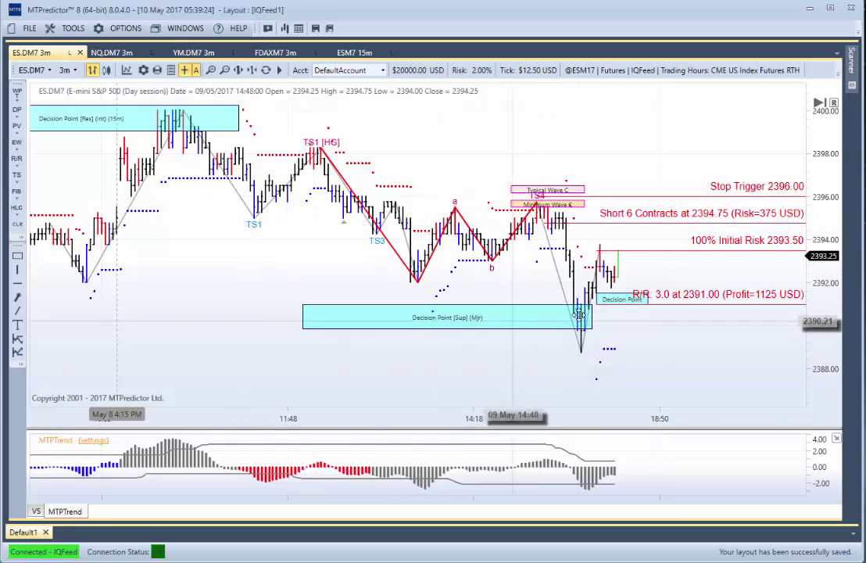
- Clear all existing analysis and zones from the chart
right_click(199, 283)
left_click(215, 286)
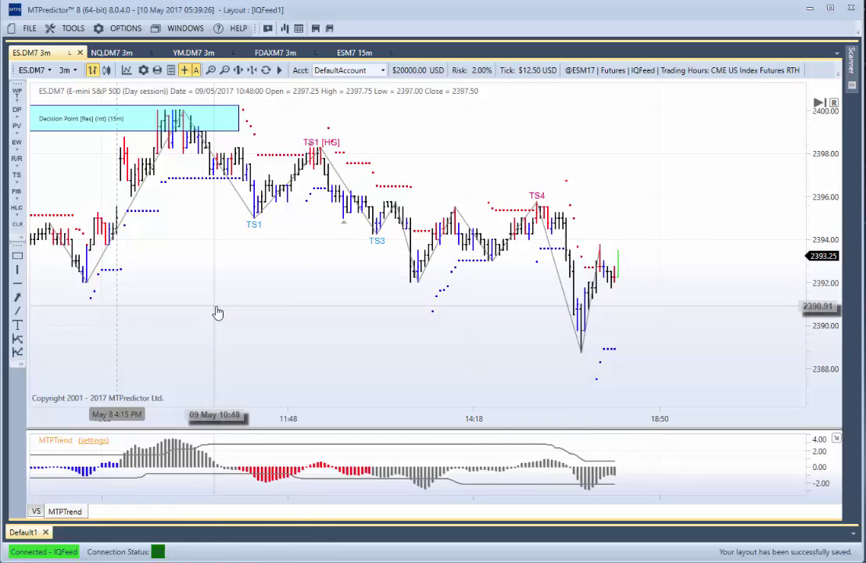
left_click_drag(218, 311, 302, 337)
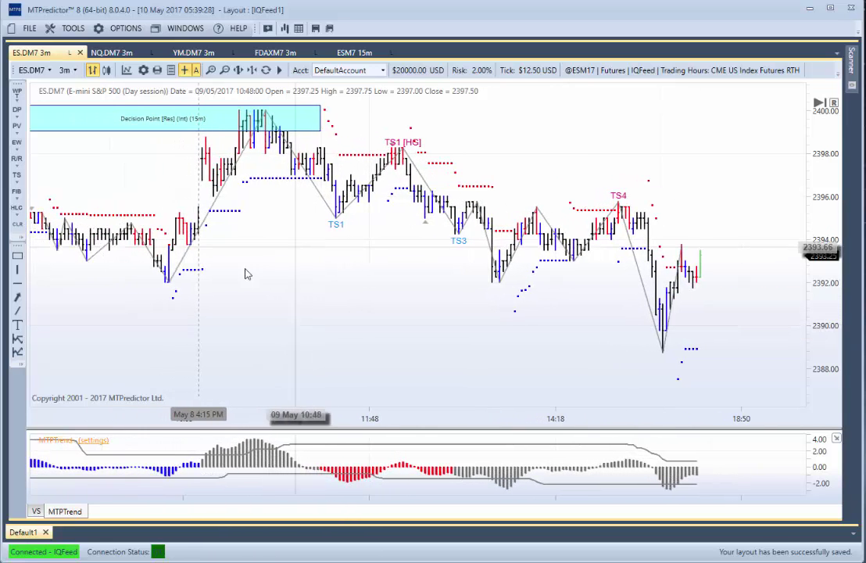
- Add a major support Decision Point zone near 2390 and analyse the TS1 [HS] short targeting 2390.25
right_click(174, 297)
left_click(215, 354)
left_click(313, 317)
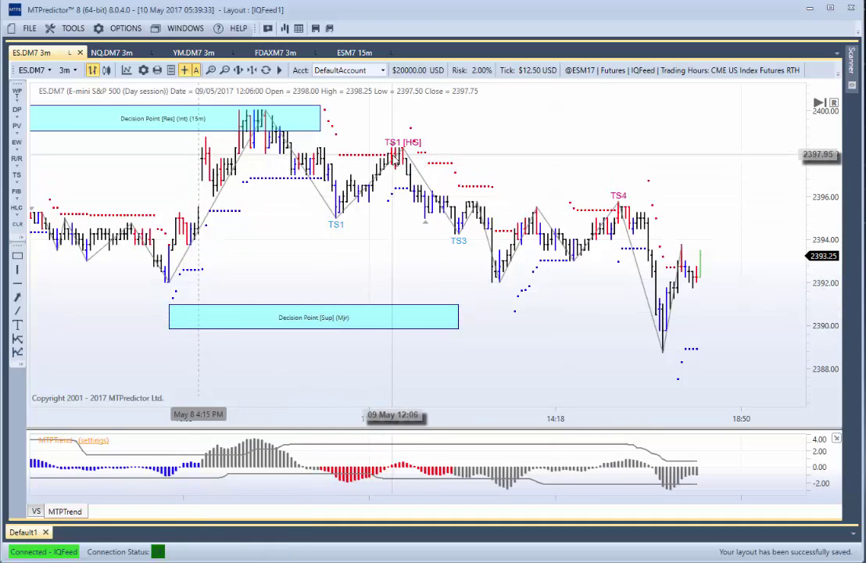
right_click(393, 151)
left_click(414, 187)
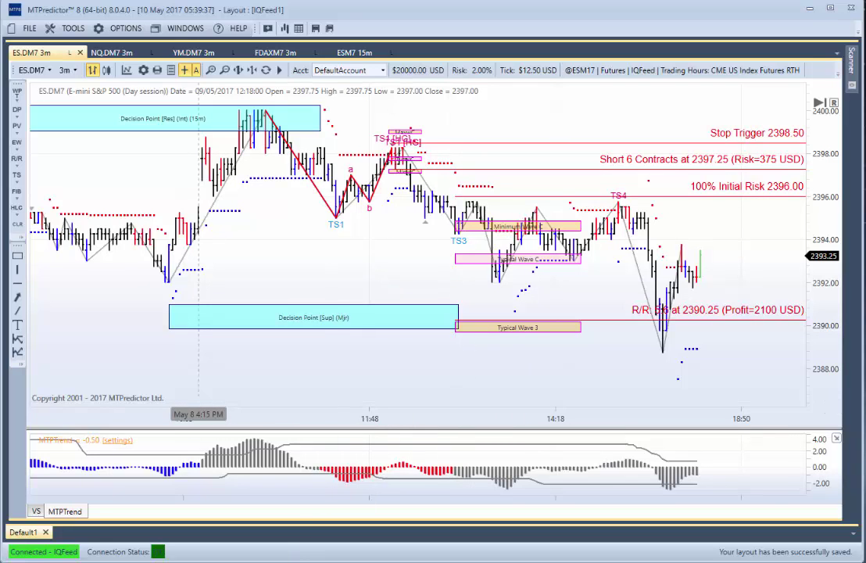
left_click(236, 545)
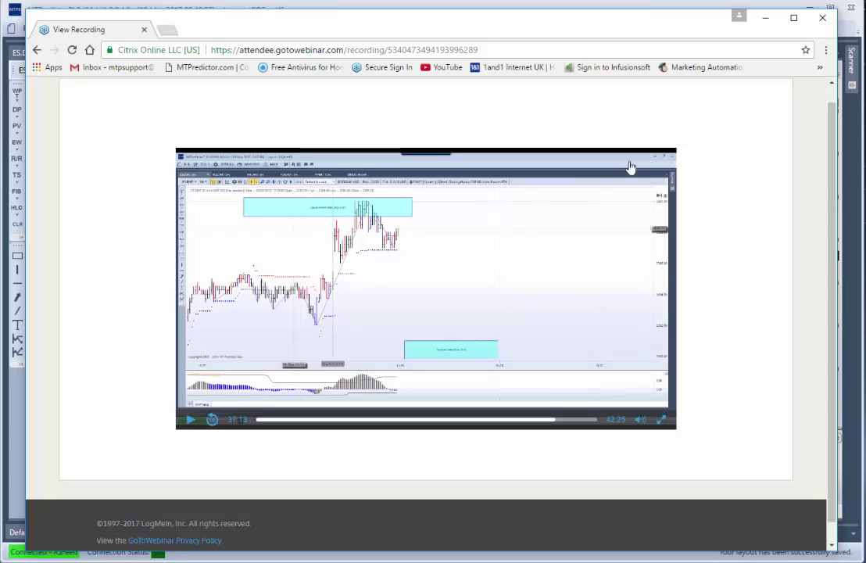
left_click(765, 17)
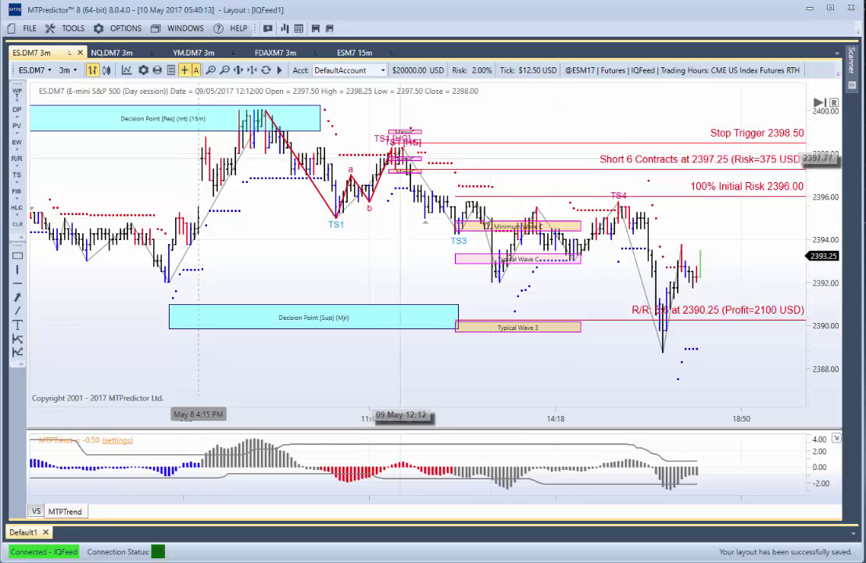
- Move the Decision Point [Sup] (Mjr) box right, then back left until it meets the Typical Wave 3 box
left_click_drag(606, 365, 568, 367)
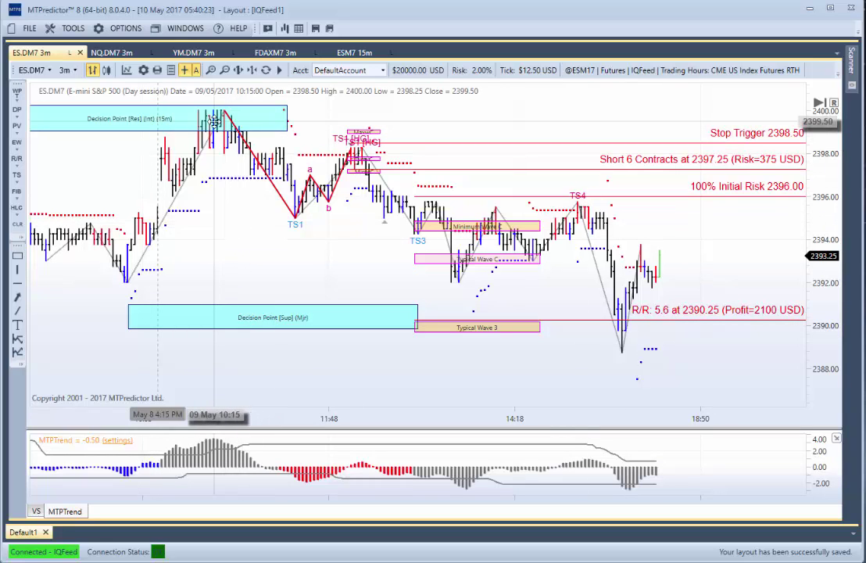
left_click_drag(354, 322, 573, 334)
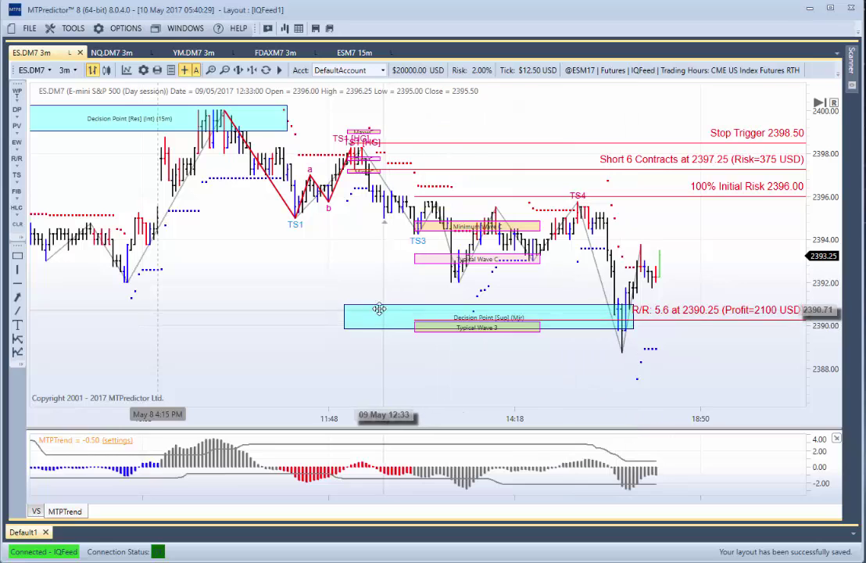
left_click_drag(379, 307, 228, 340)
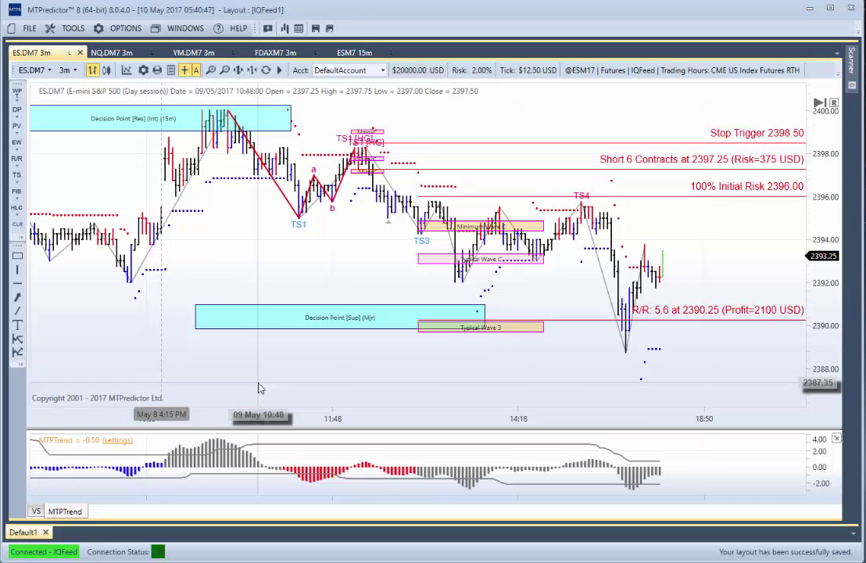
left_click_drag(286, 313, 205, 311)
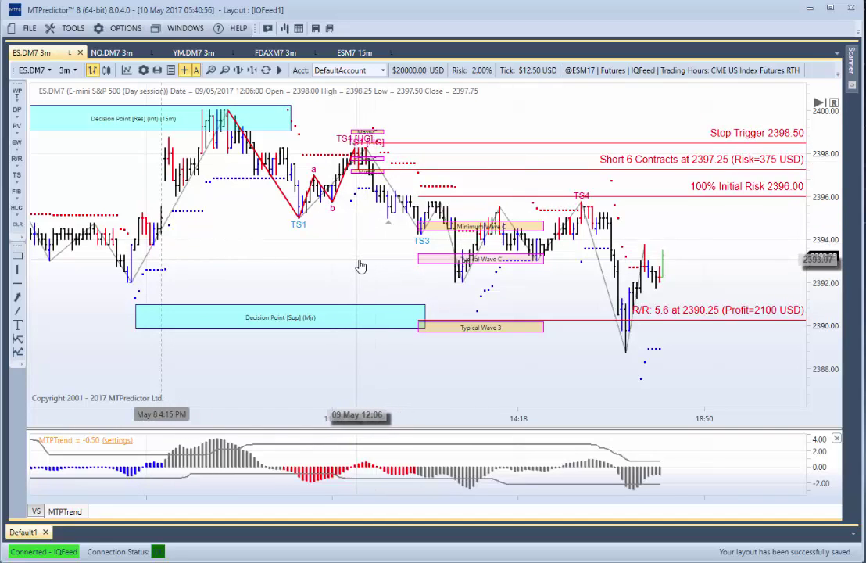
left_click_drag(357, 263, 351, 267)
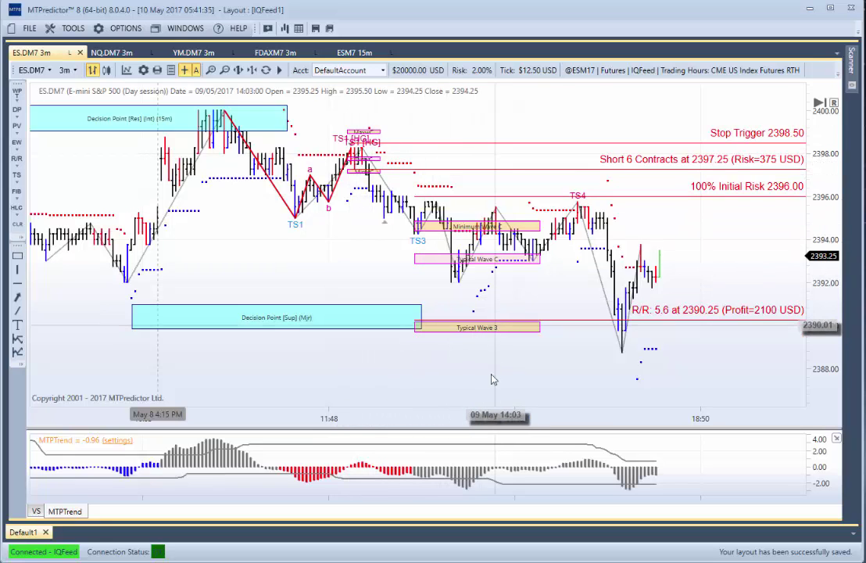
left_click_drag(492, 379, 464, 388)
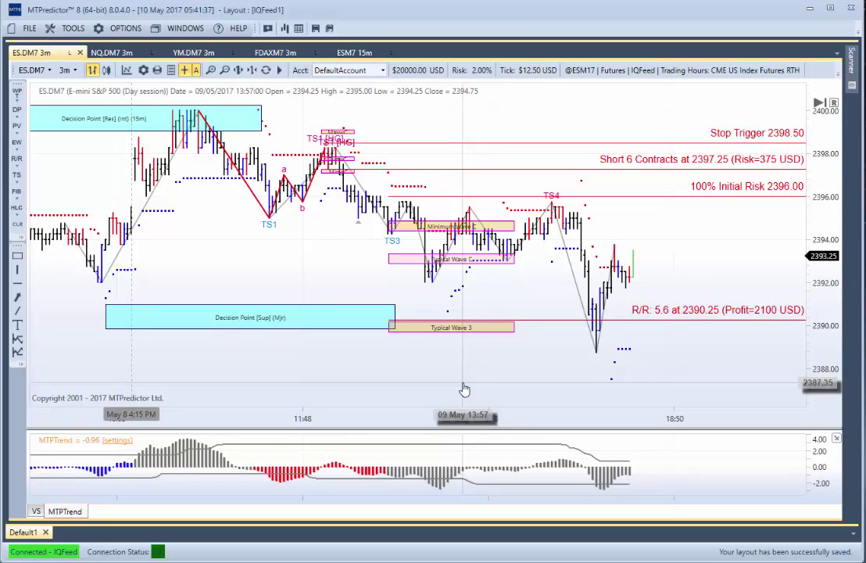